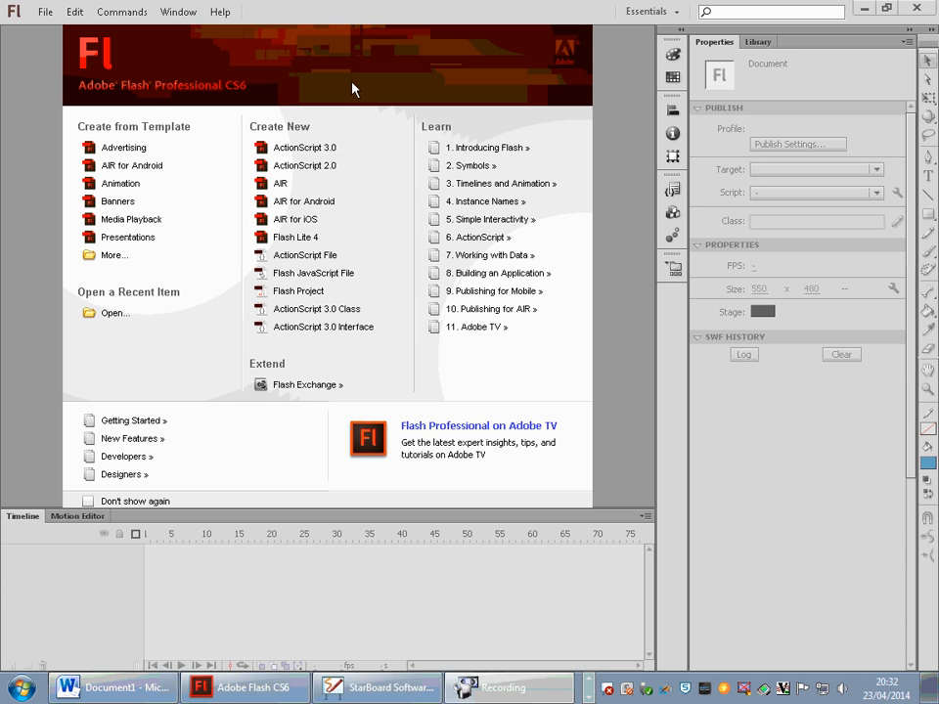
# Create a new ActionScript 3.0 document and add two extra layers above Layer 1.
pyautogui.click(305, 148)
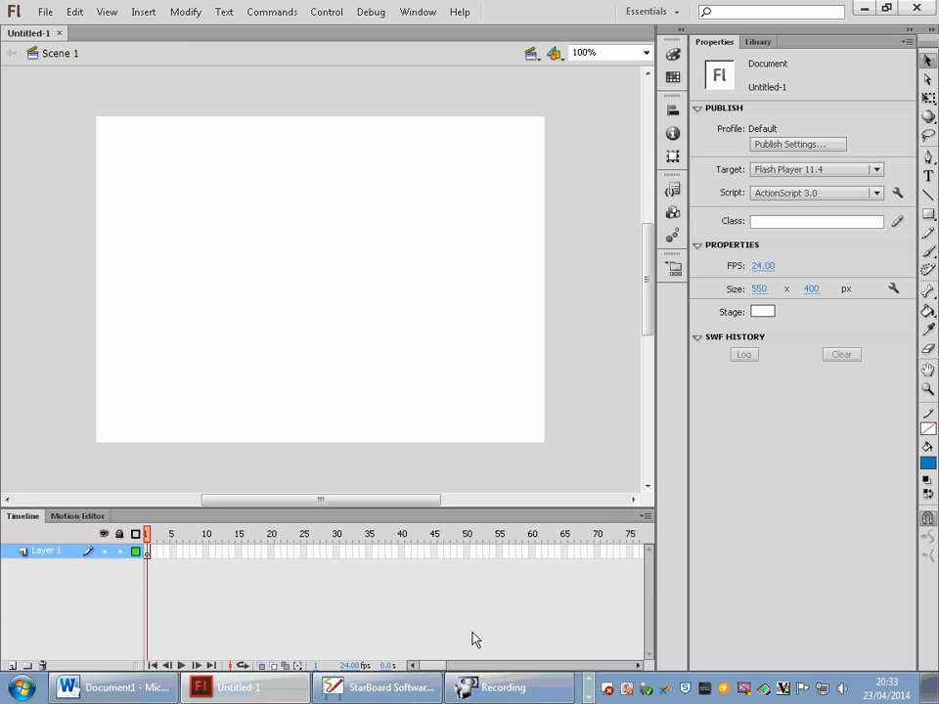
pyautogui.moveTo(436, 666)
pyautogui.mouseDown()
pyautogui.moveTo(469, 667)
pyautogui.moveTo(427, 670)
pyautogui.mouseUp()
pyautogui.click(12, 665)
pyautogui.click(12, 665)
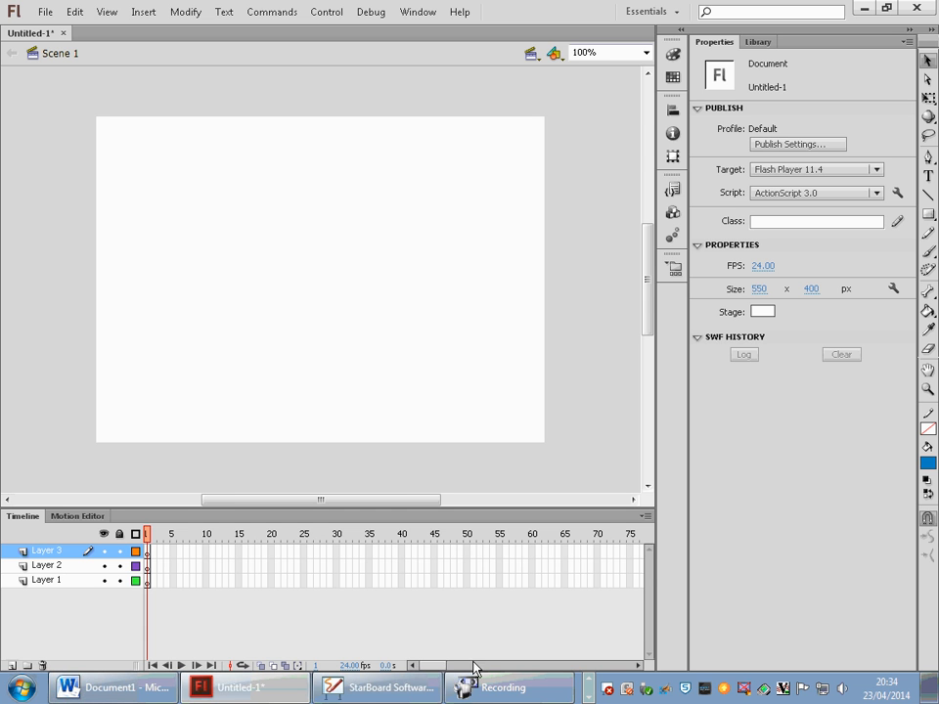
# Extend all three layers to frame 80 by inserting frames there.
pyautogui.moveTo(429, 666)
pyautogui.mouseDown()
pyautogui.moveTo(470, 666)
pyautogui.moveTo(445, 673)
pyautogui.mouseUp()
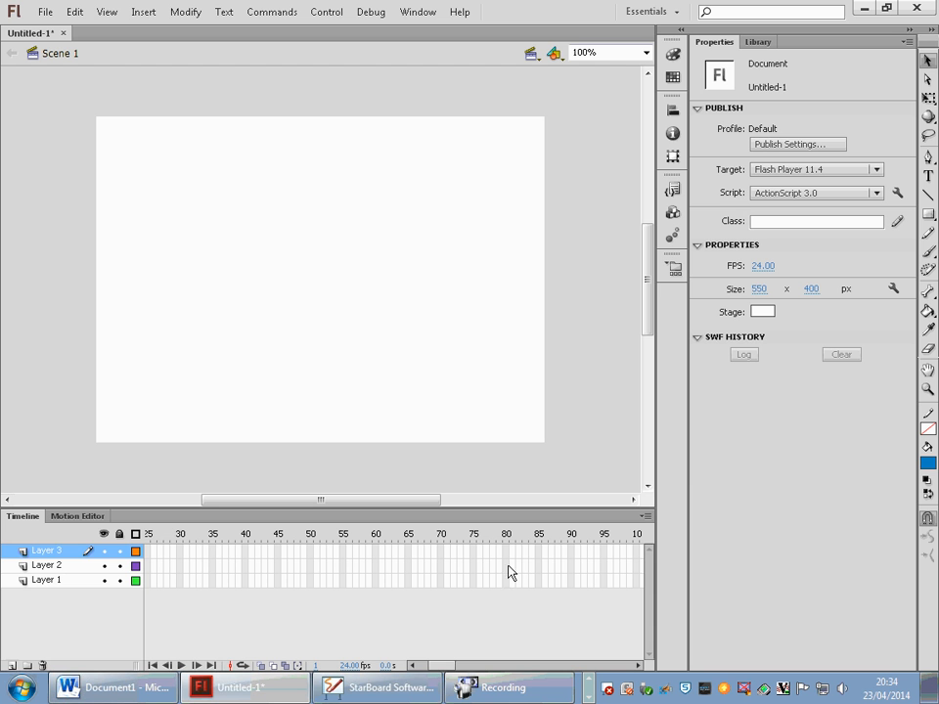
pyautogui.moveTo(508, 554); pyautogui.dragTo(504, 598)
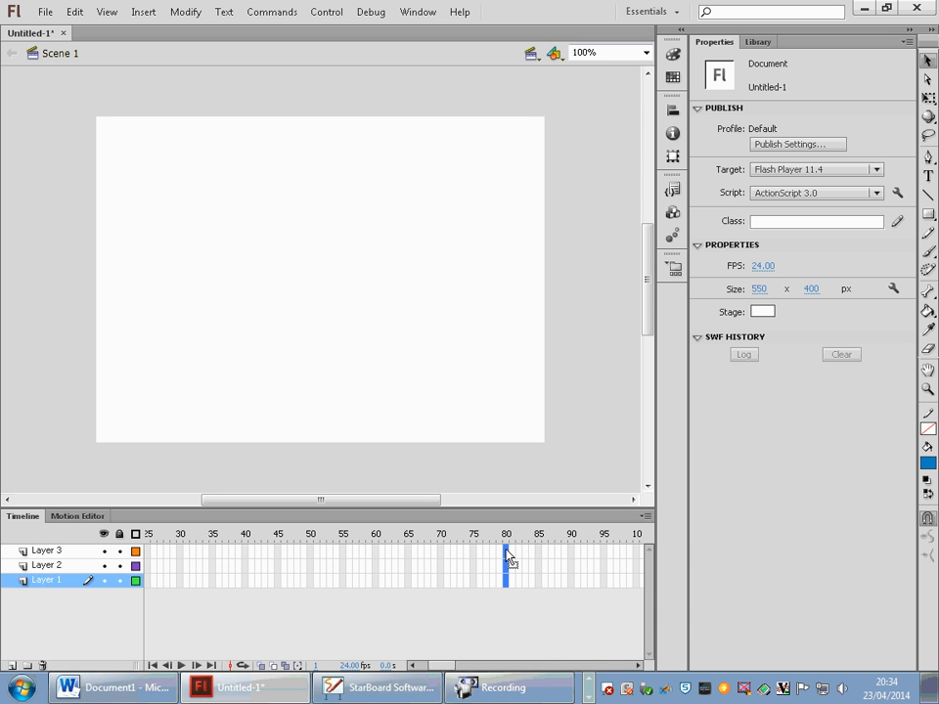
pyautogui.rightClick(507, 553)
pyautogui.click(583, 188)
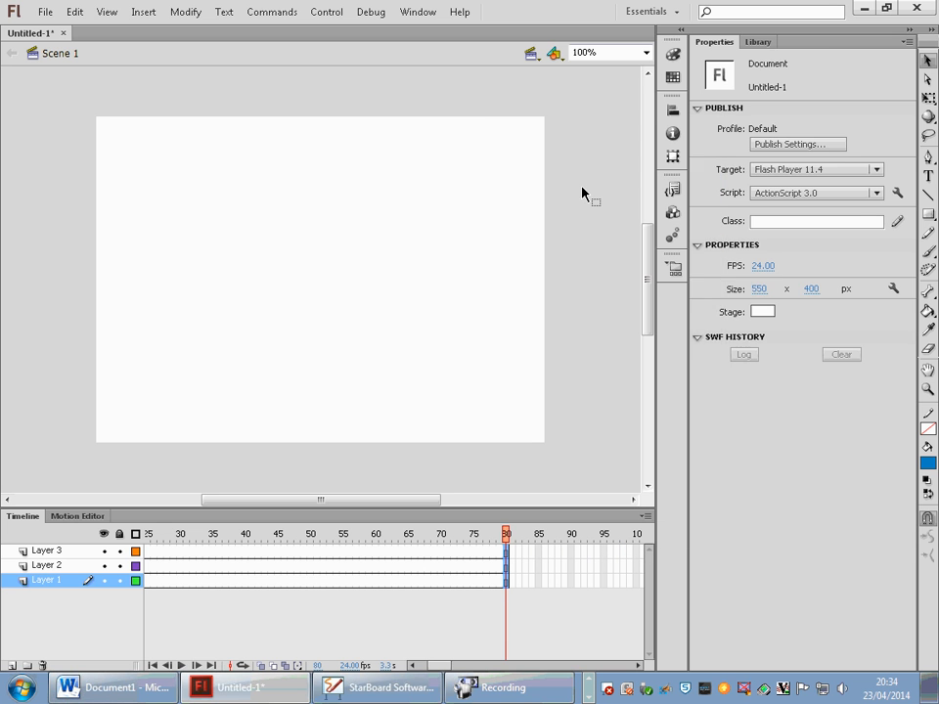
# Insert a keyframe at frame 40 of Layer 3.
pyautogui.click(311, 553)
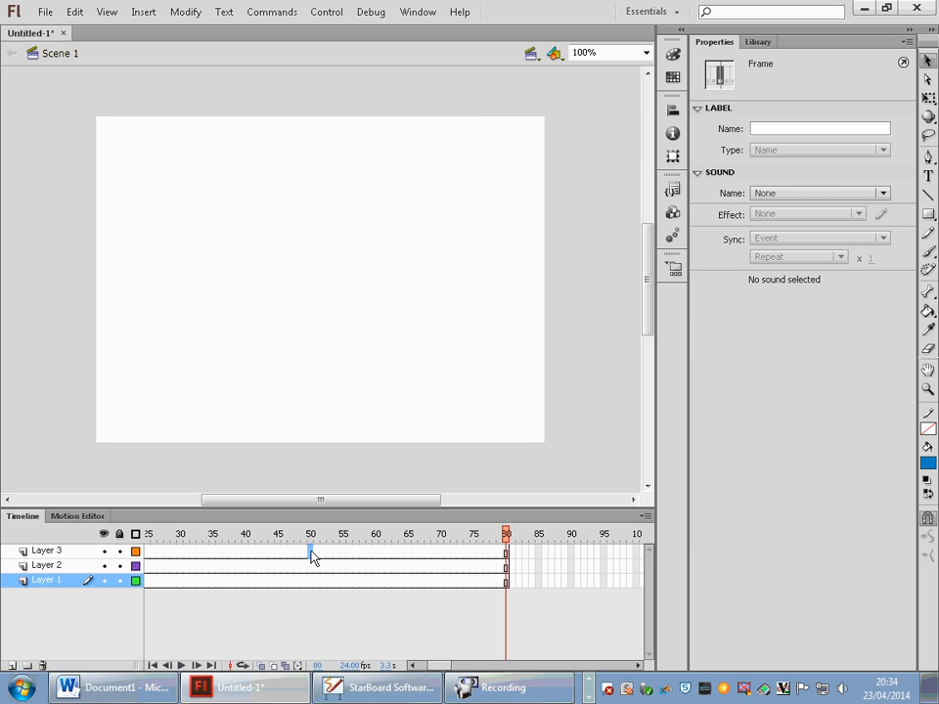
pyautogui.click(245, 554)
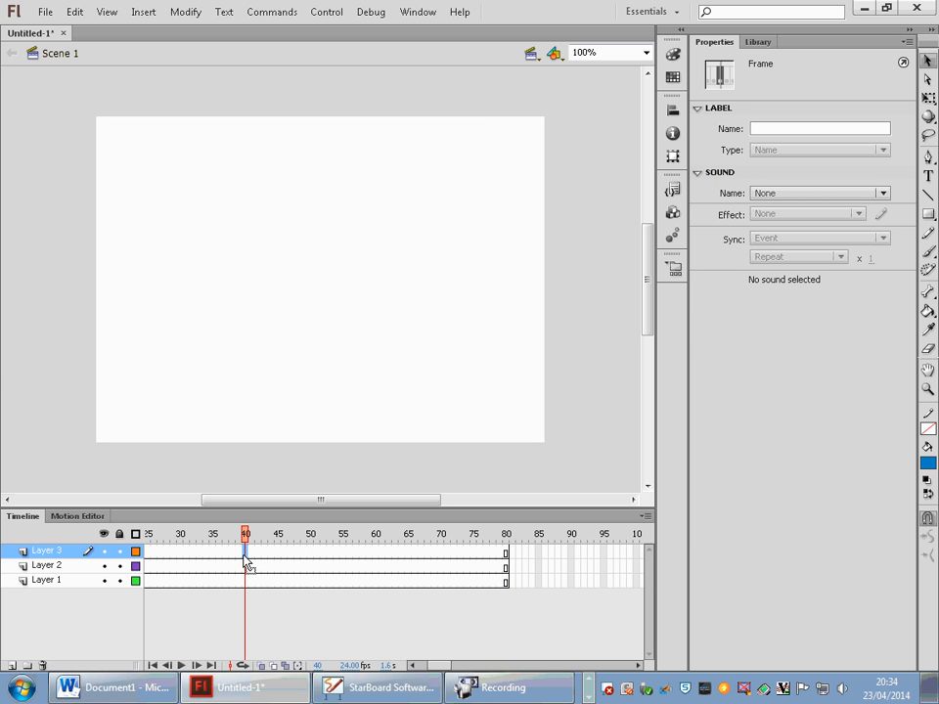
pyautogui.rightClick(246, 561)
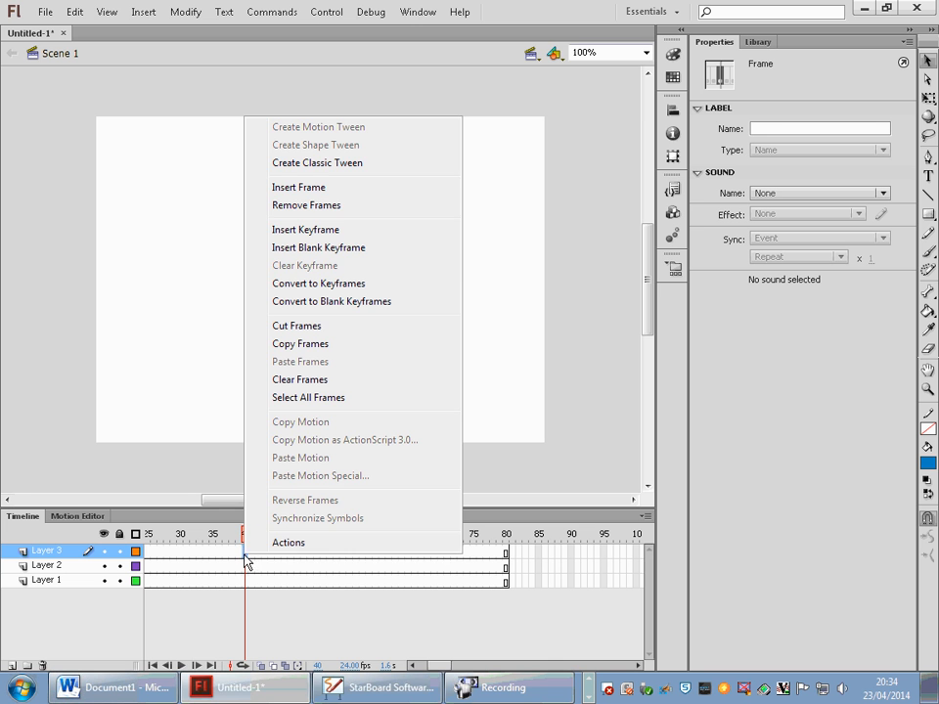
pyautogui.click(317, 233)
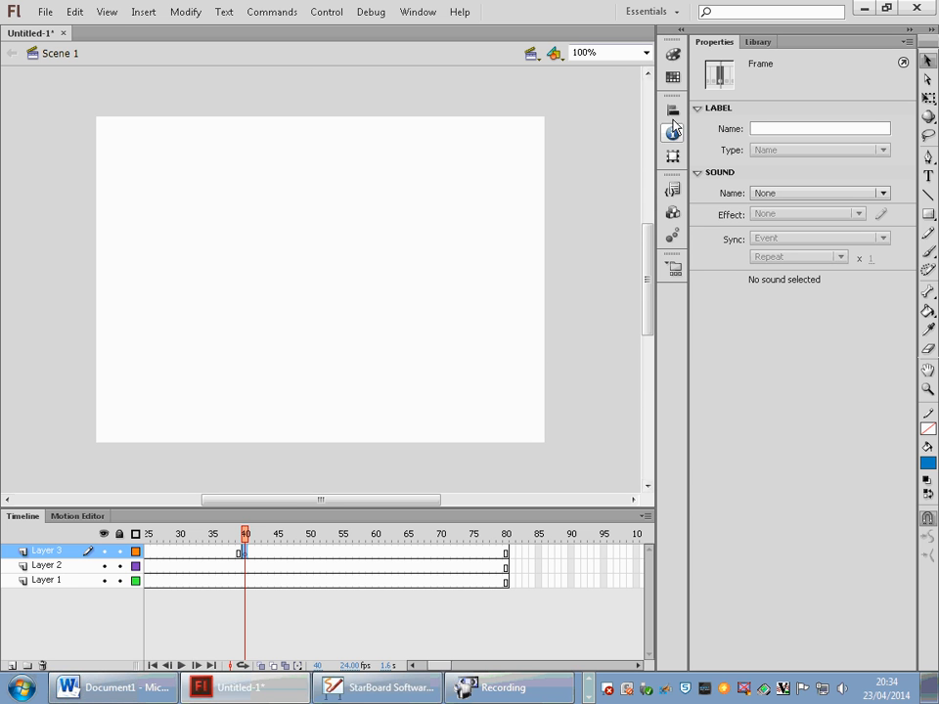
# Hide the Properties panel and bring it back.
pyautogui.click(437, 21)
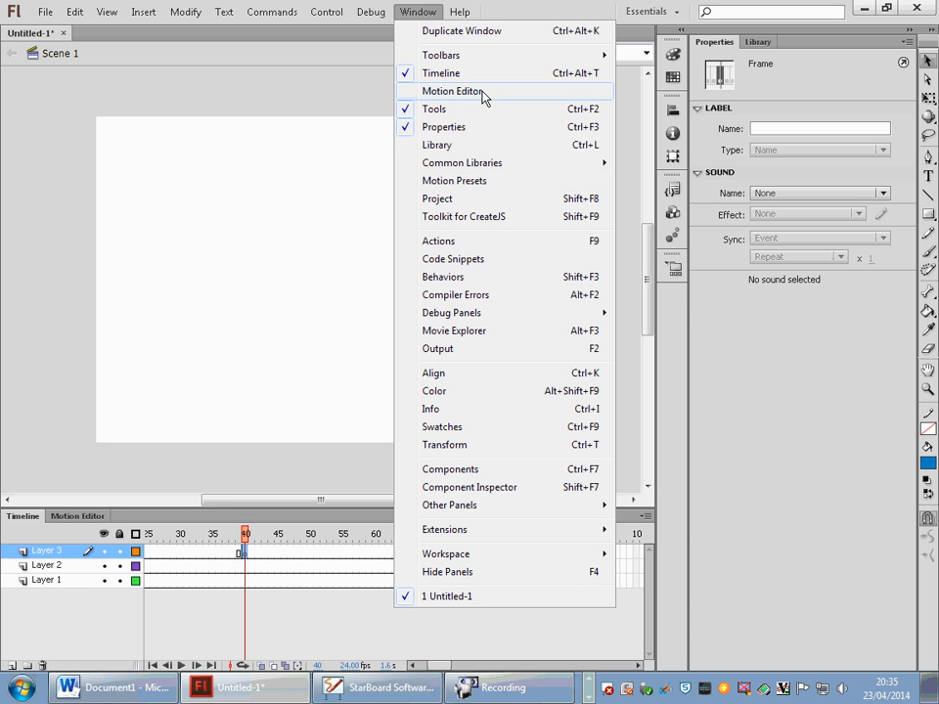
pyautogui.click(438, 129)
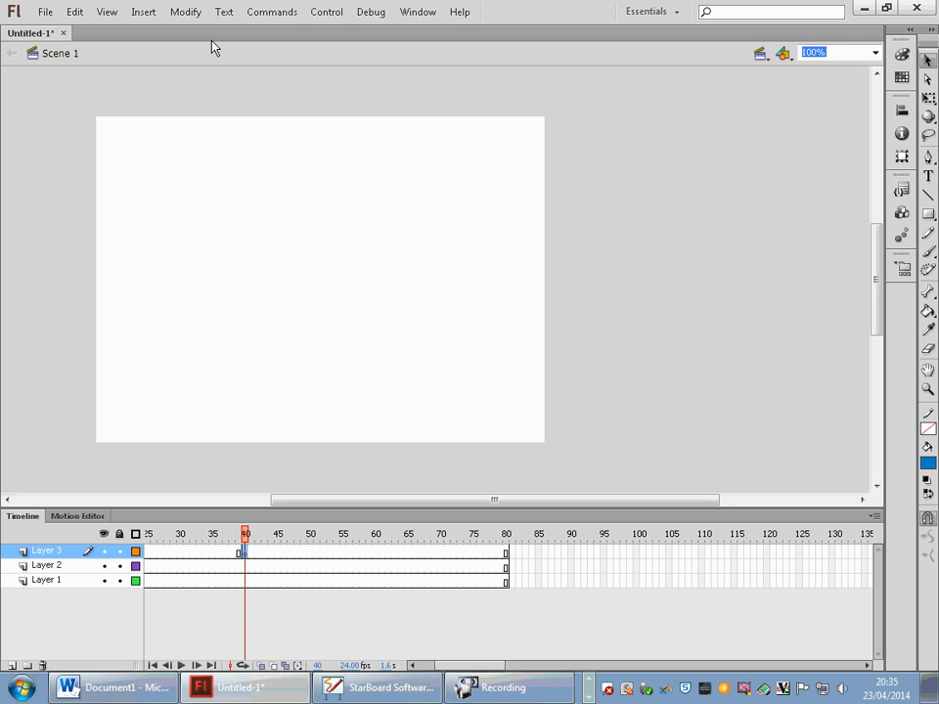
pyautogui.click(415, 12)
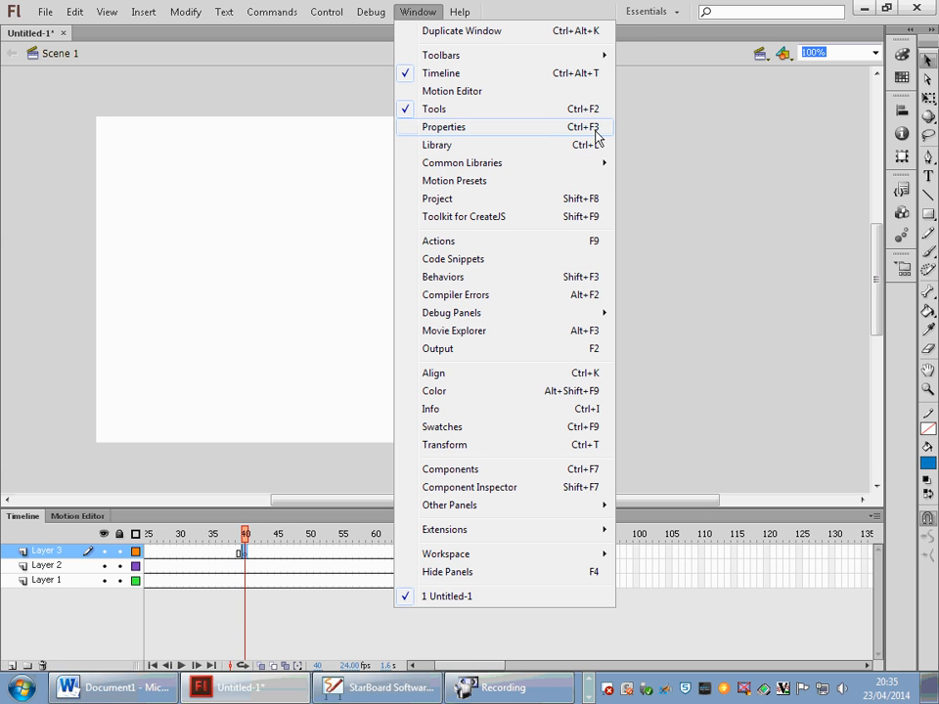
pyautogui.click(604, 181)
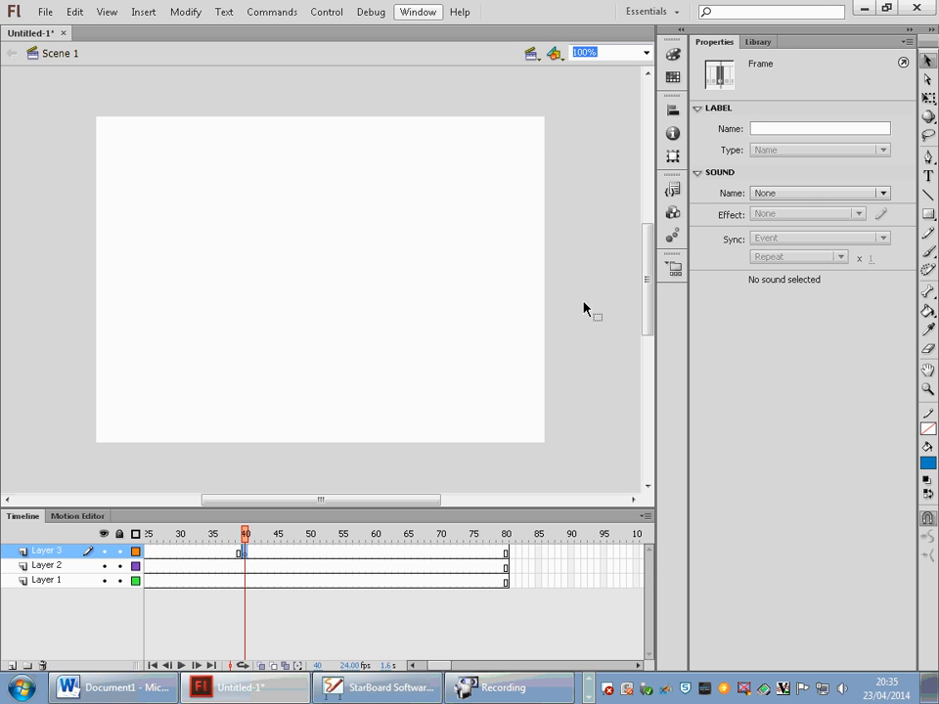
# Deselect the frame to show the document properties and set the stage size to 600 by 800 px.
pyautogui.click(585, 266)
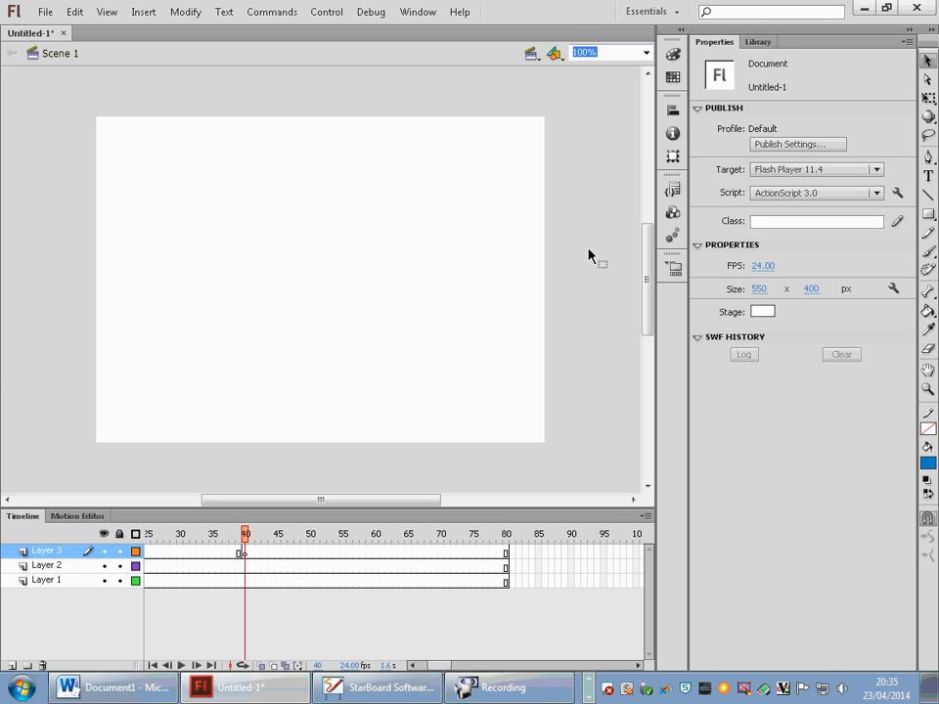
pyautogui.click(761, 289)
pyautogui.doubleClick(765, 289)
pyautogui.write('600')
pyautogui.press('Tab')
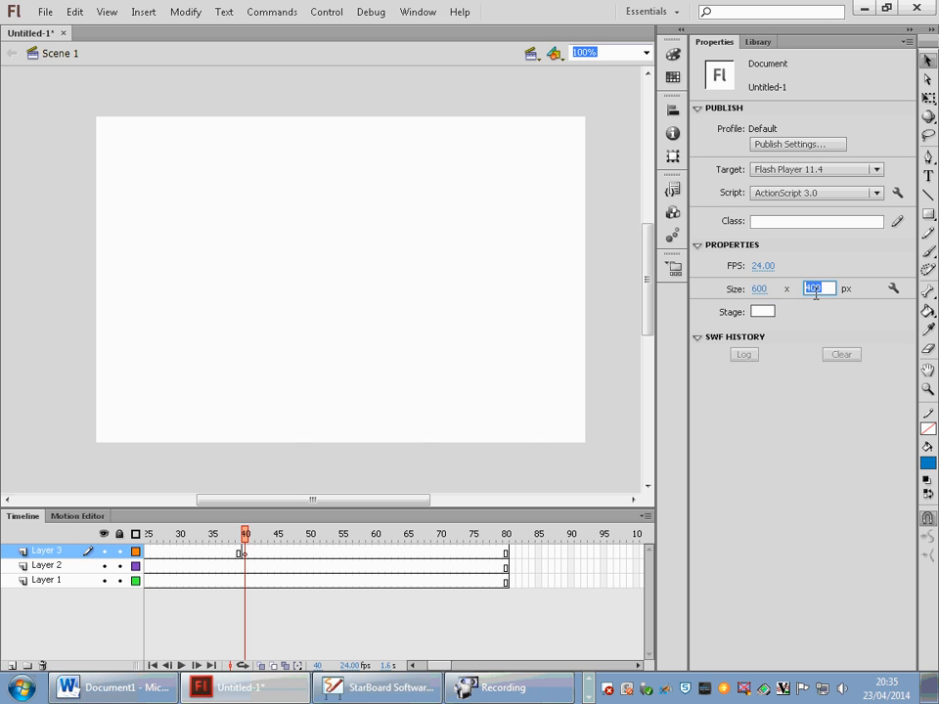
pyautogui.write('800')
# Set the stage size to 800 px wide by 600 px high.
pyautogui.click(759, 289)
pyautogui.click(773, 287)
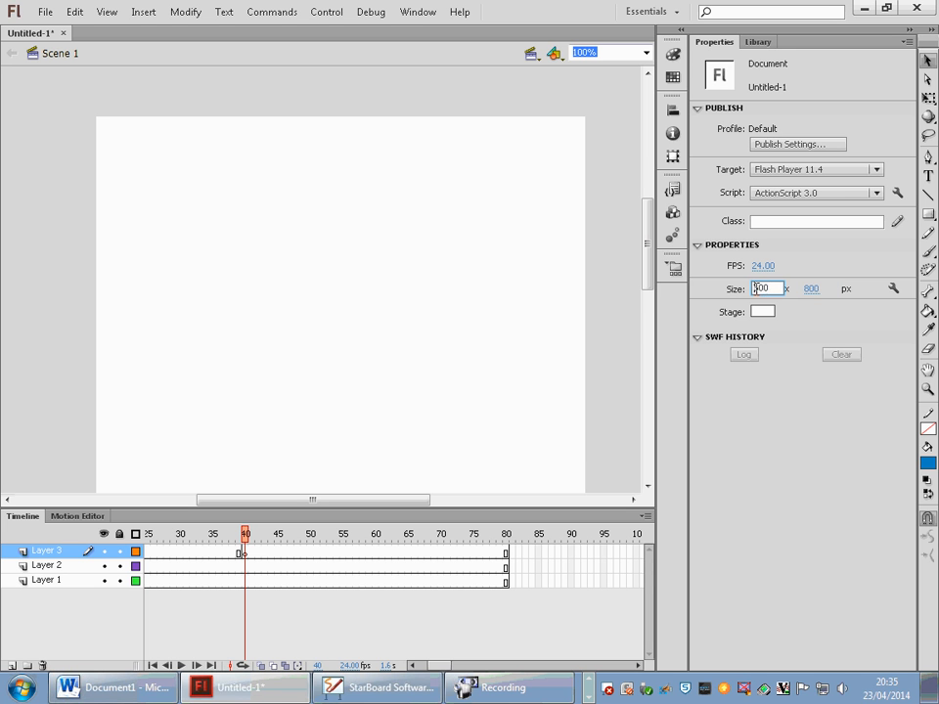
pyautogui.doubleClick(764, 287)
pyautogui.write('800')
pyautogui.press('Return')
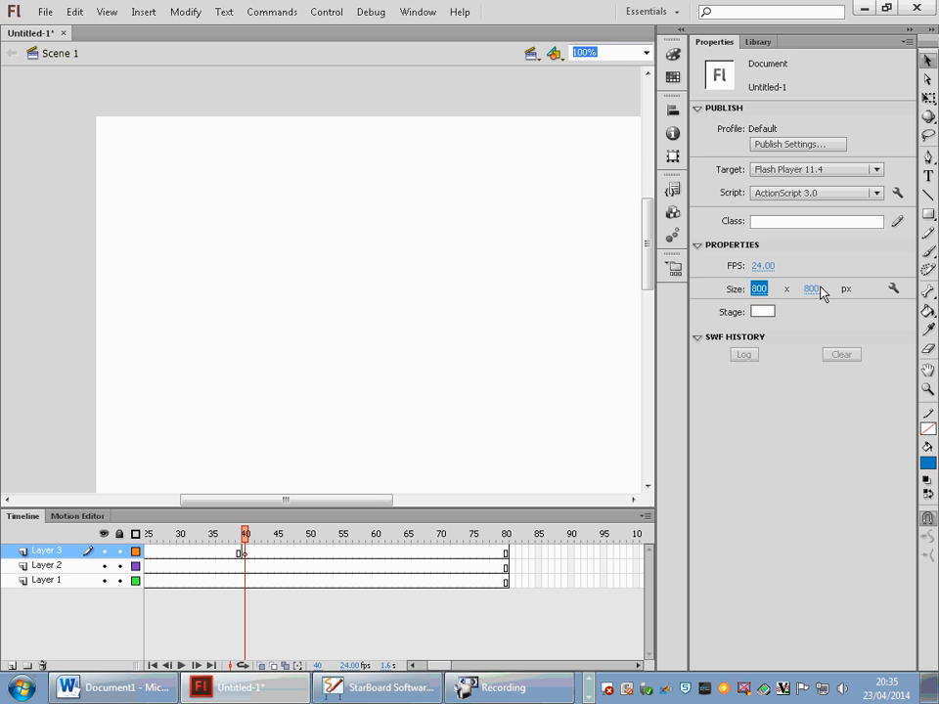
pyautogui.click(816, 288)
pyautogui.doubleClick(819, 289)
pyautogui.write('600')
pyautogui.press('Return')
# Set the document's frame rate to 20 fps.
pyautogui.click(757, 265)
pyautogui.write('25')
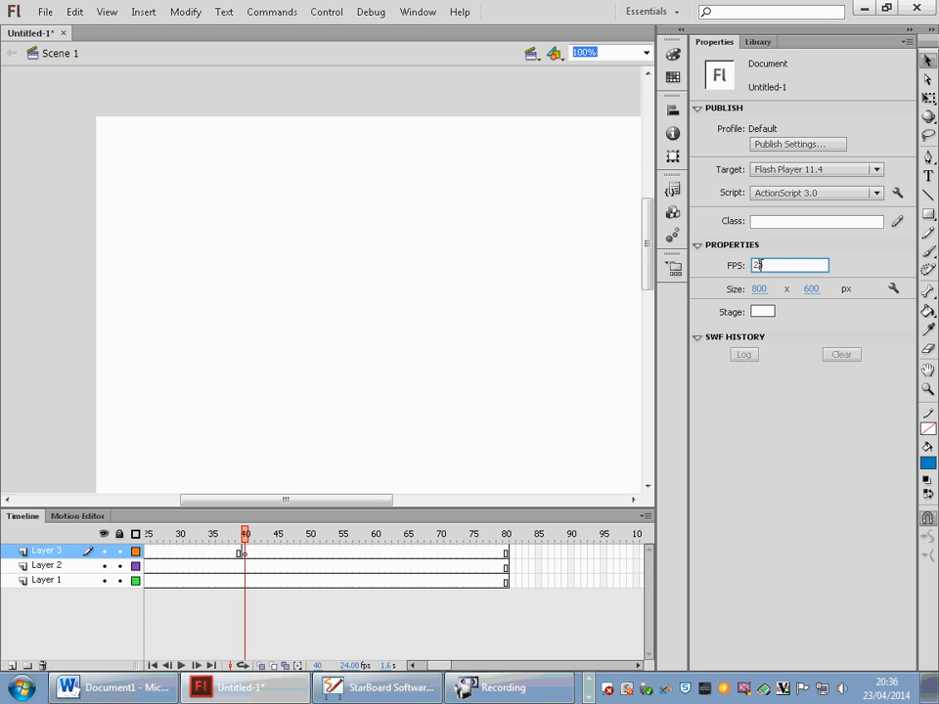
pyautogui.doubleClick(757, 265)
pyautogui.write('20')
pyautogui.click(259, 566)
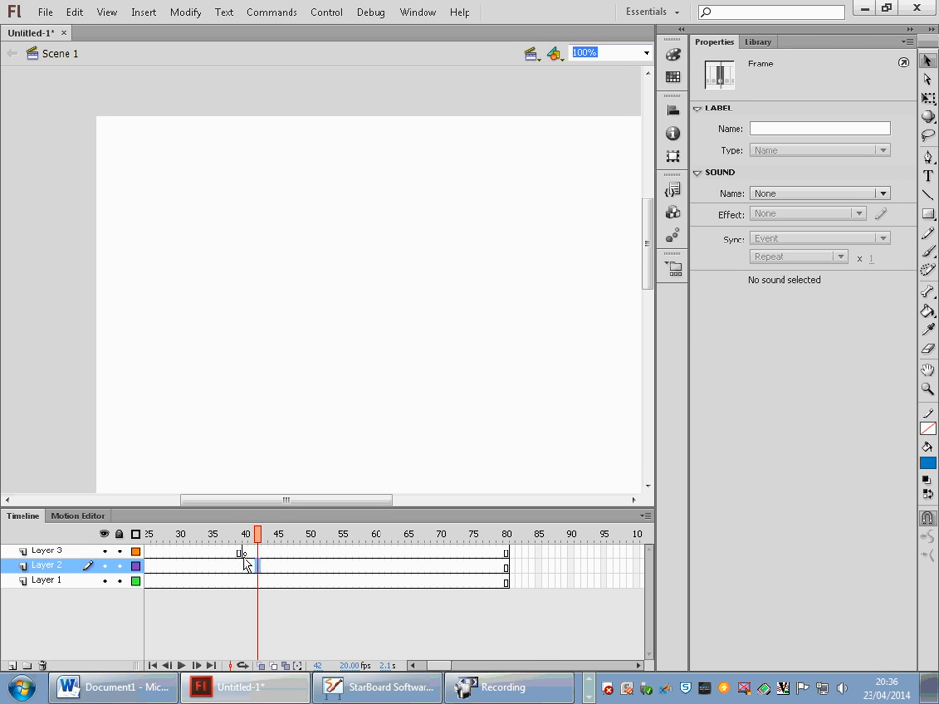
# Return to frame 40 of Layer 3 and set the document's publish target to Flash Player 10.3.
pyautogui.click(244, 553)
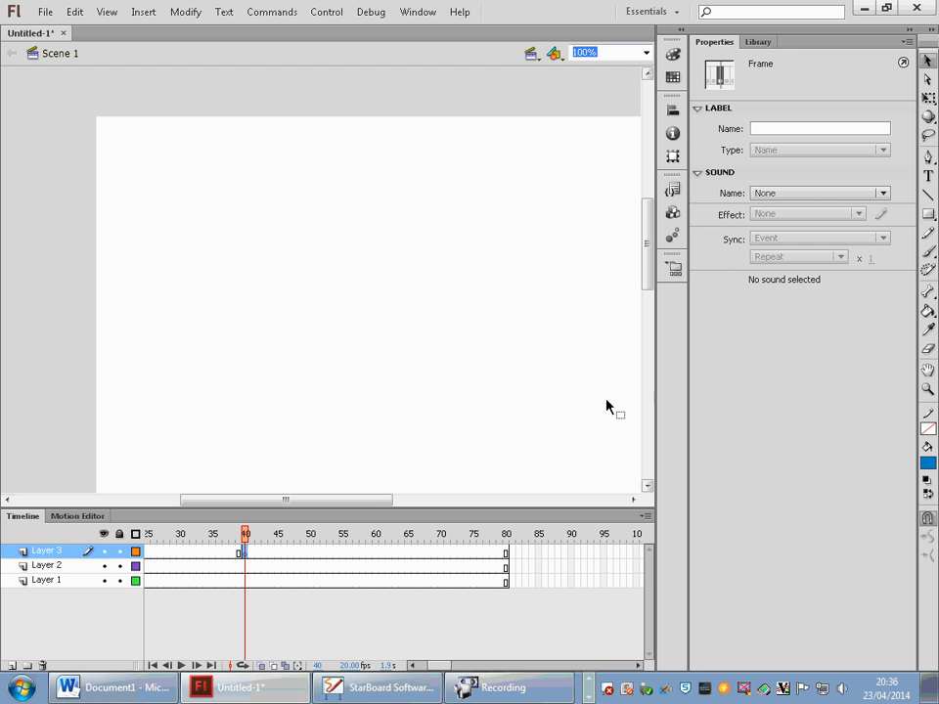
pyautogui.click(6, 381)
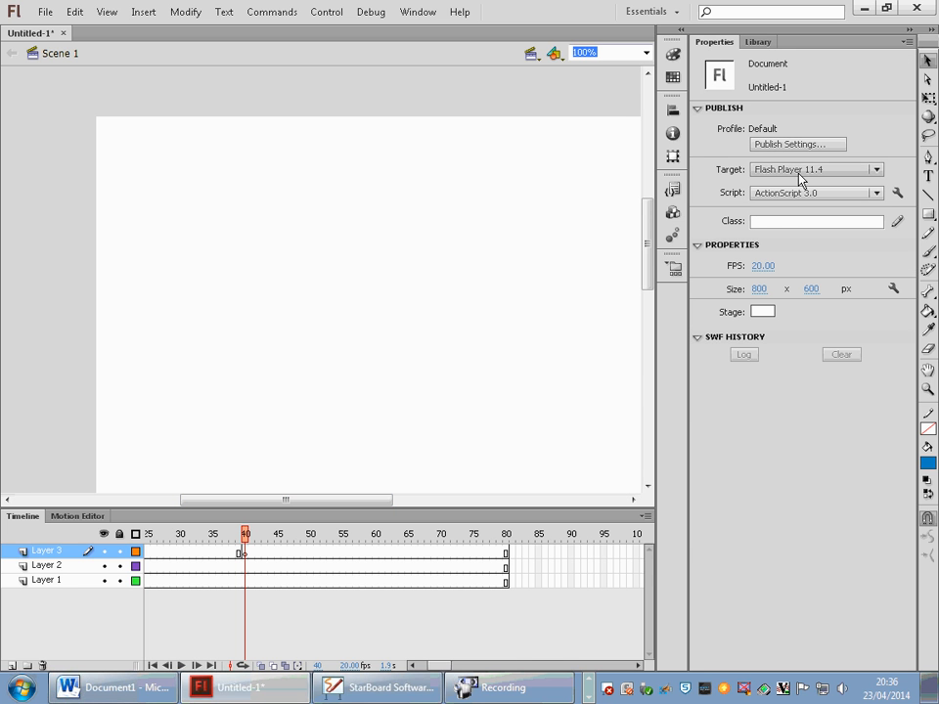
pyautogui.click(871, 169)
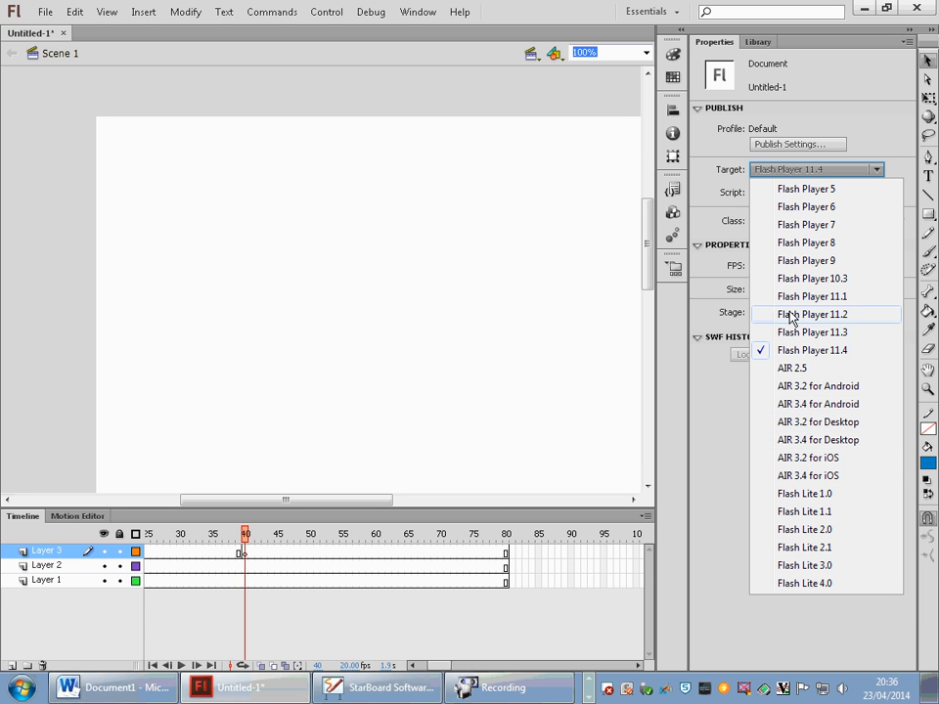
pyautogui.click(810, 278)
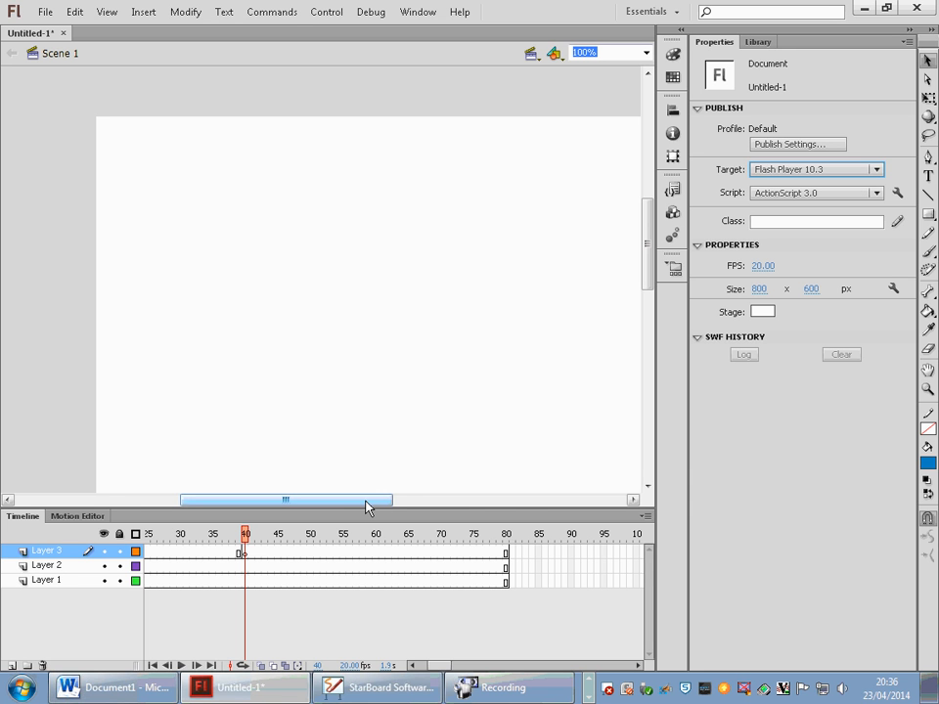
pyautogui.moveTo(354, 507)
pyautogui.mouseDown()
pyautogui.moveTo(388, 508)
pyautogui.moveTo(310, 509)
pyautogui.moveTo(390, 524)
pyautogui.moveTo(356, 522)
pyautogui.mouseUp()
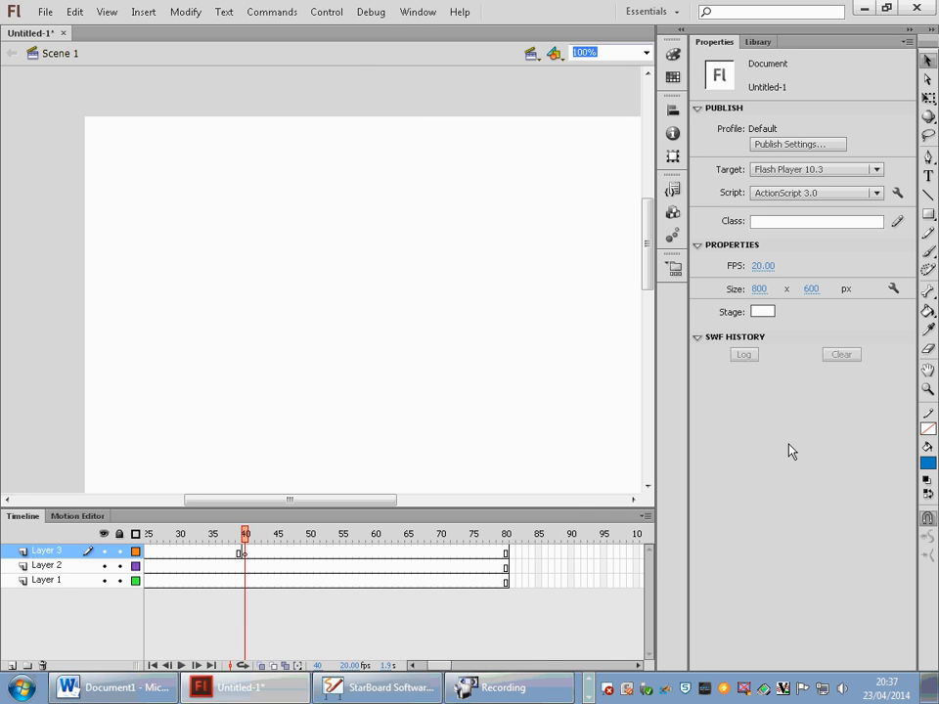
# Detach the Tools panel from its dock as a floating panel.
pyautogui.click(418, 11)
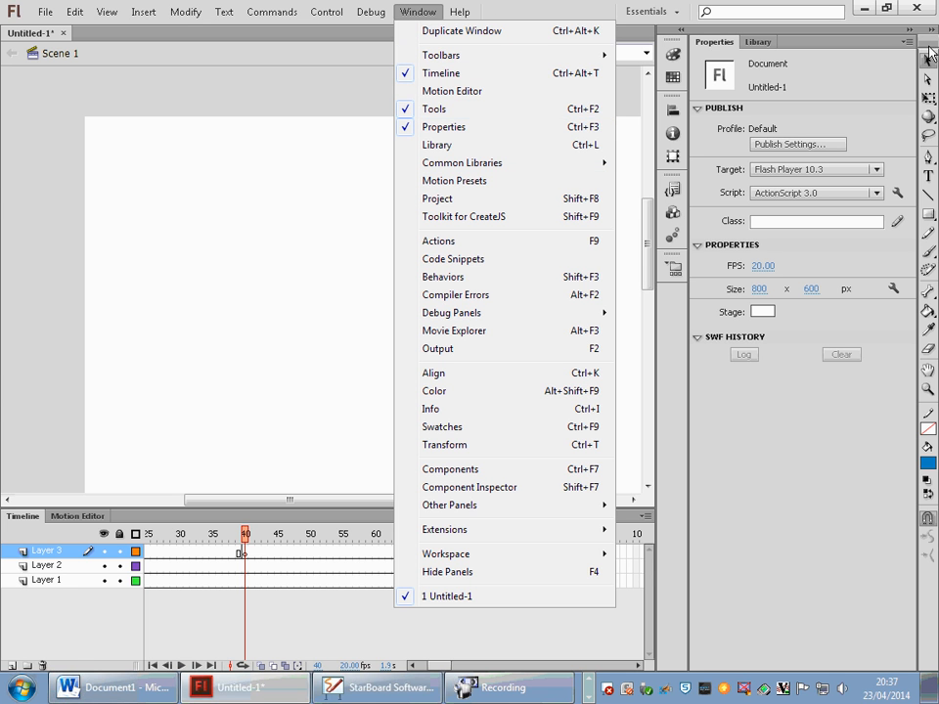
pyautogui.click(897, 59)
pyautogui.hotkey('ctrl', 'F2')
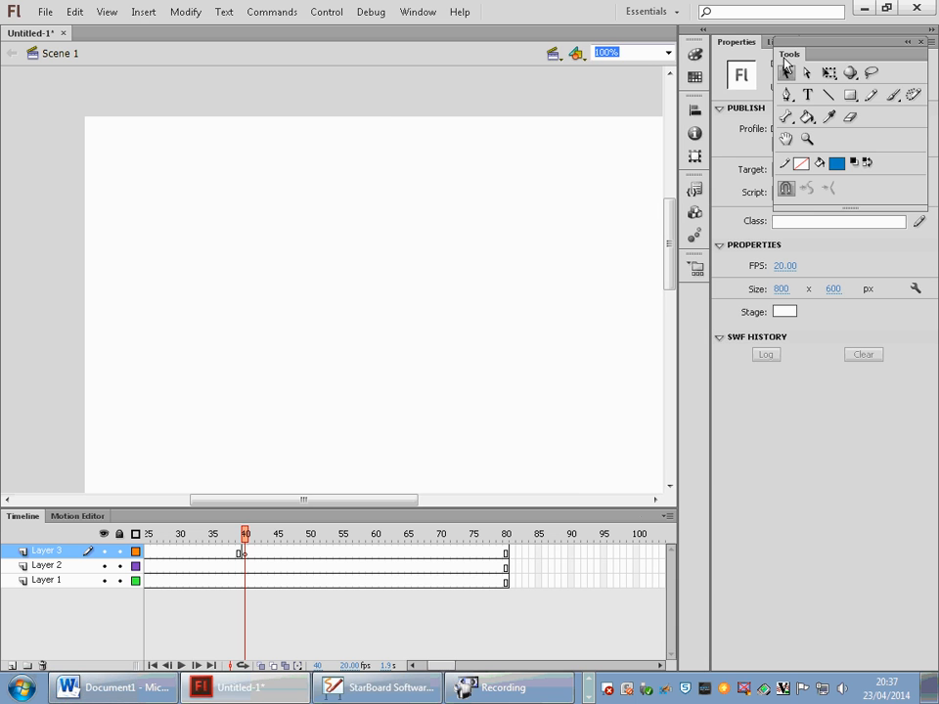
# Try out the Animator and Classic workspace layouts.
pyautogui.click(416, 12)
pyautogui.moveTo(460, 561)
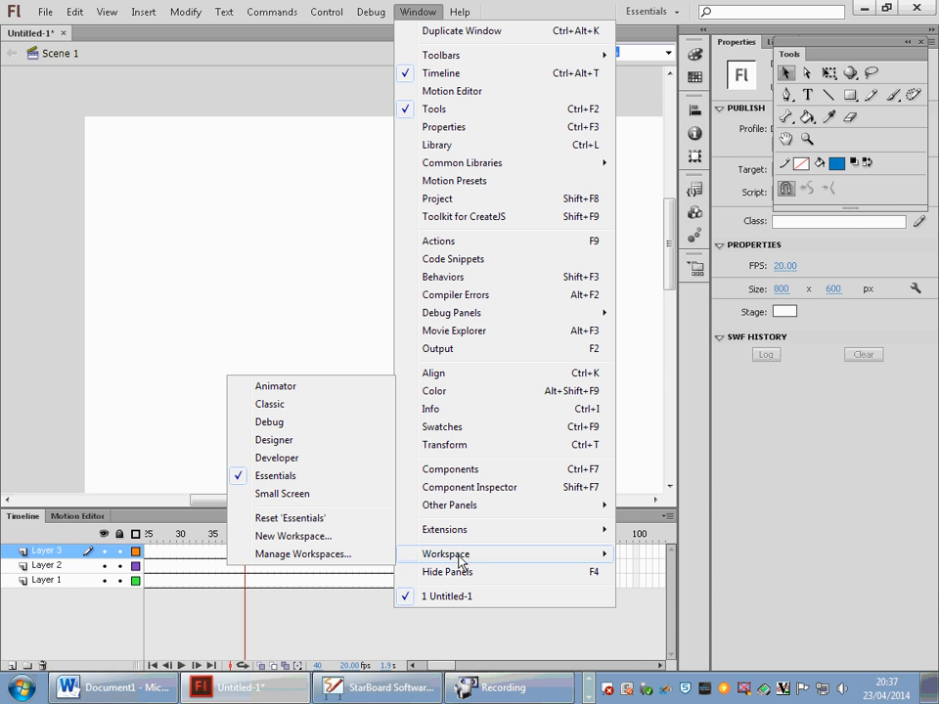
pyautogui.click(276, 386)
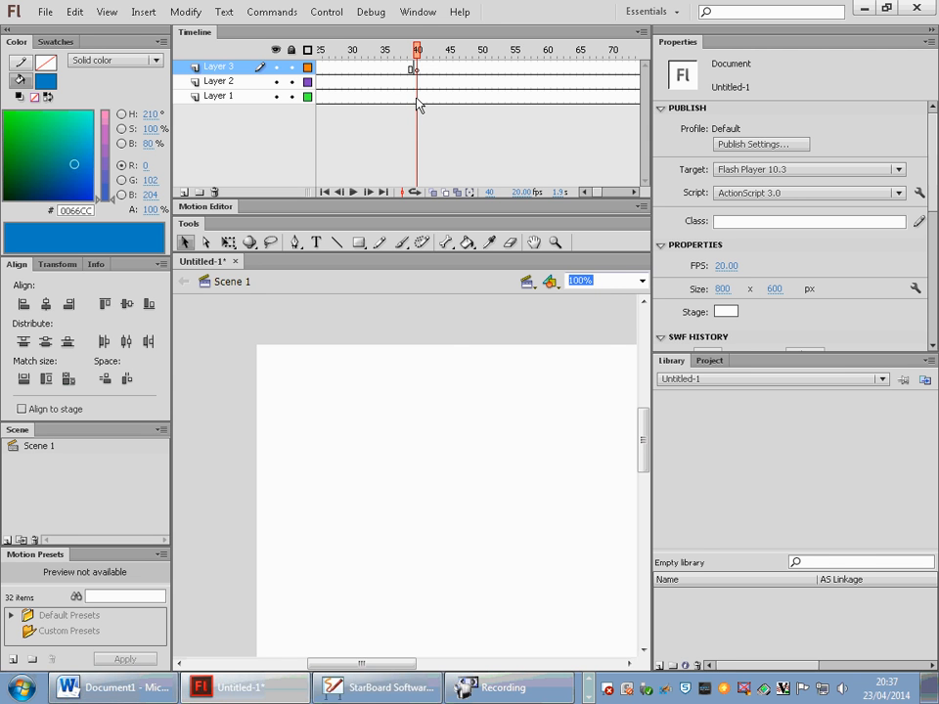
pyautogui.click(419, 14)
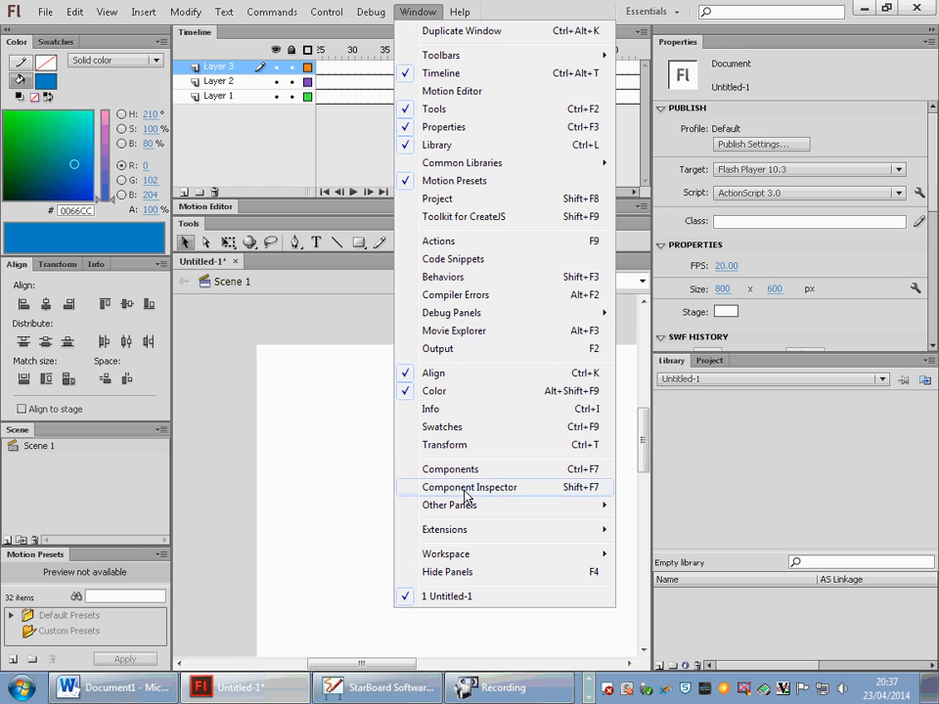
pyautogui.moveTo(454, 558)
pyautogui.click(282, 407)
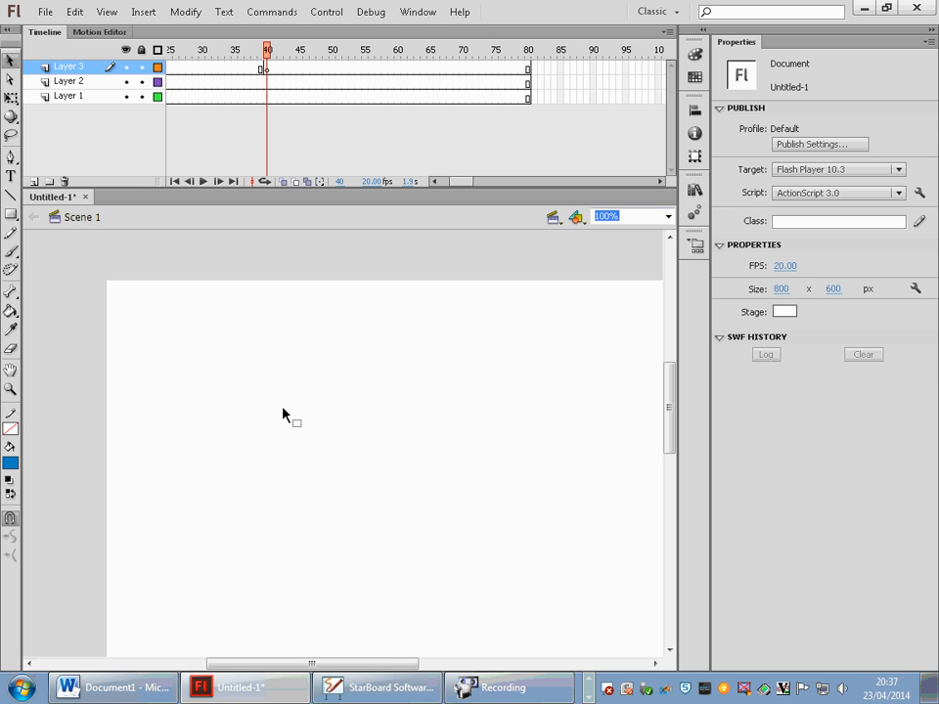
# Switch the workspace layout to Animator.
pyautogui.click(437, 16)
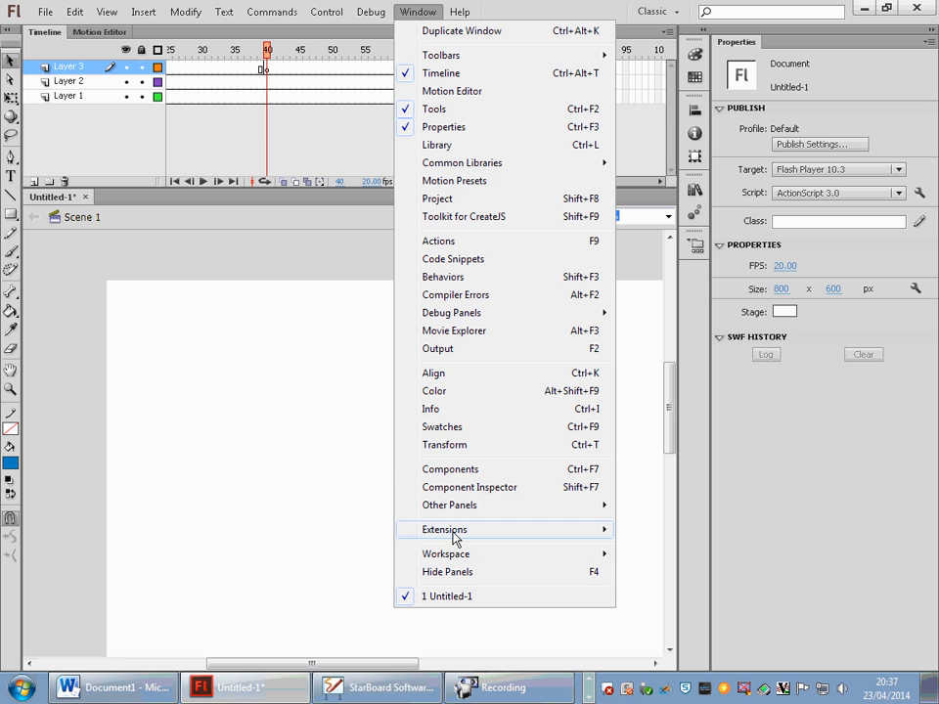
pyautogui.moveTo(458, 553)
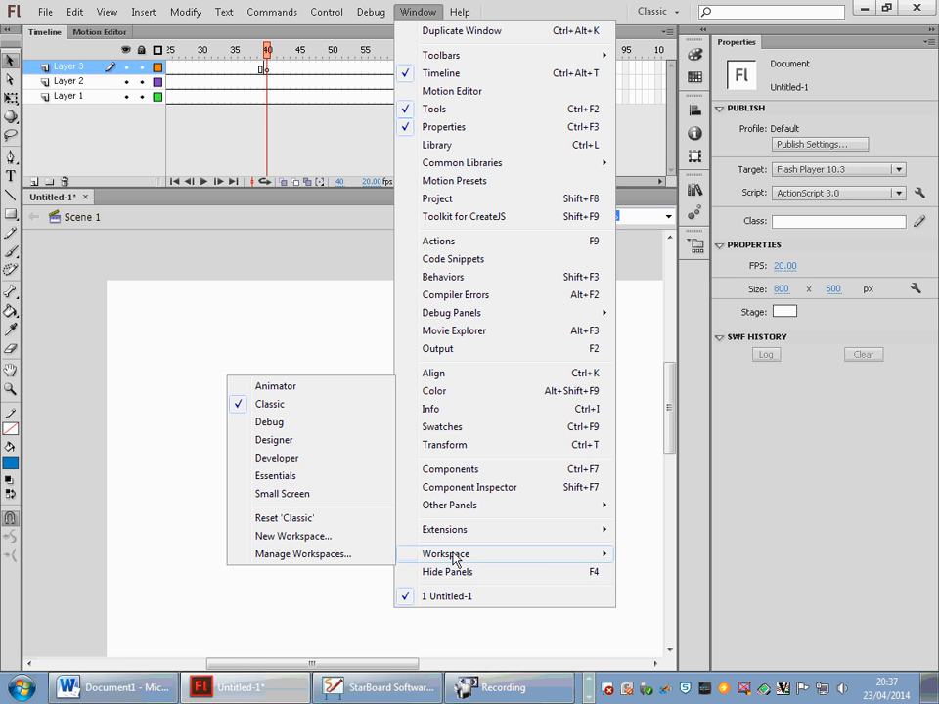
pyautogui.click(304, 391)
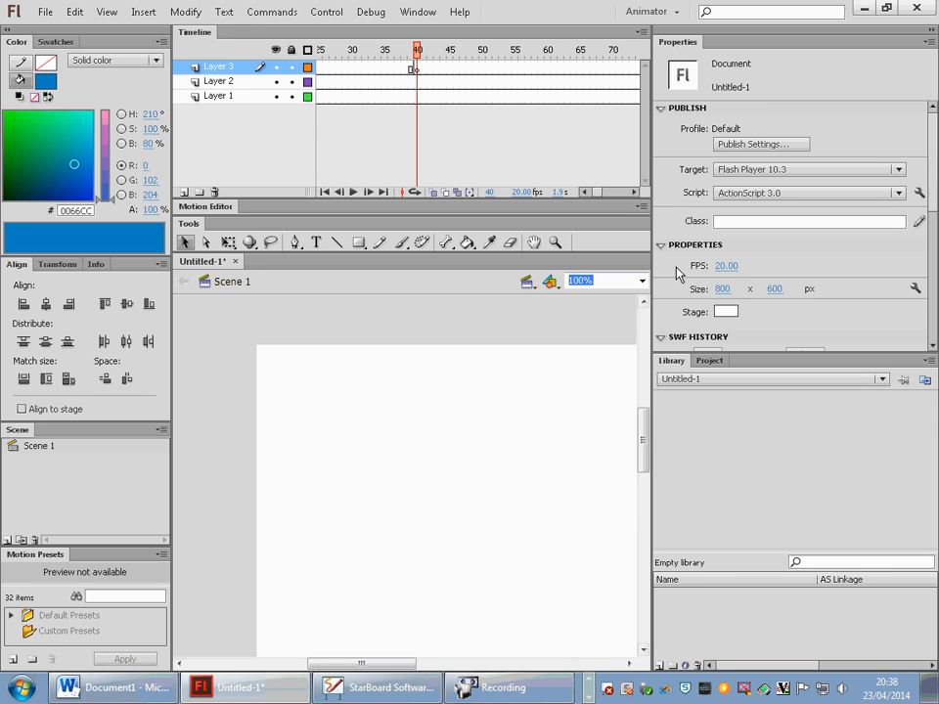